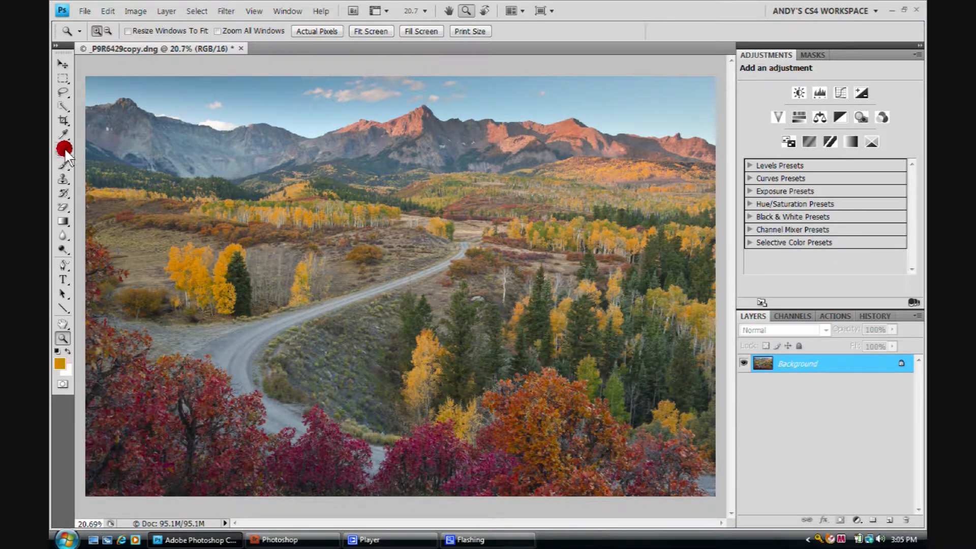
Step: Choose the Spot Healing Brush Tool and set its brush diameter to 40 px with the Proximity Match type
mouse_move(60, 150)
left_mouse_down()
mouse_move(173, 149)
mouse_move(151, 173)
left_mouse_up()
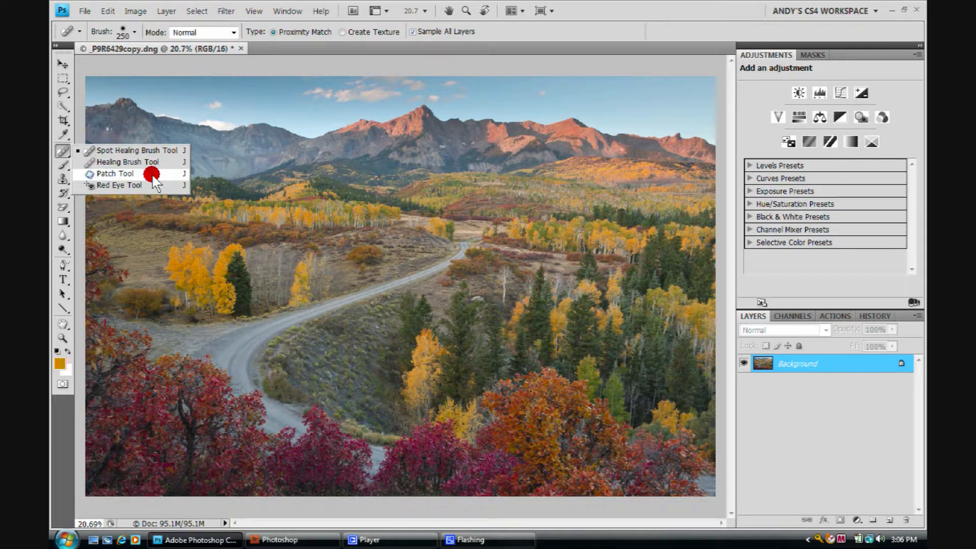
left_click_drag(152, 174, 169, 150)
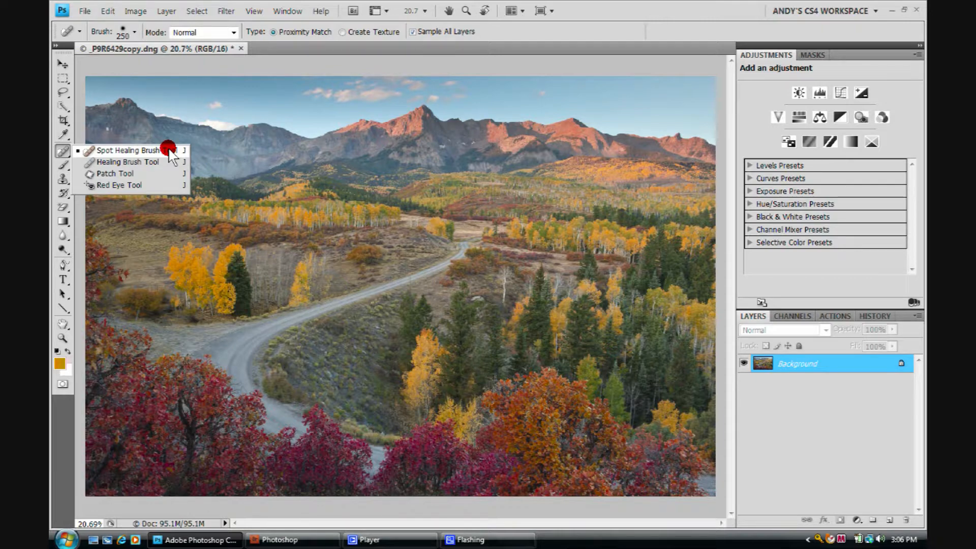
mouse_move(169, 150)
left_mouse_down()
mouse_move(77, 151)
mouse_move(116, 151)
left_mouse_up()
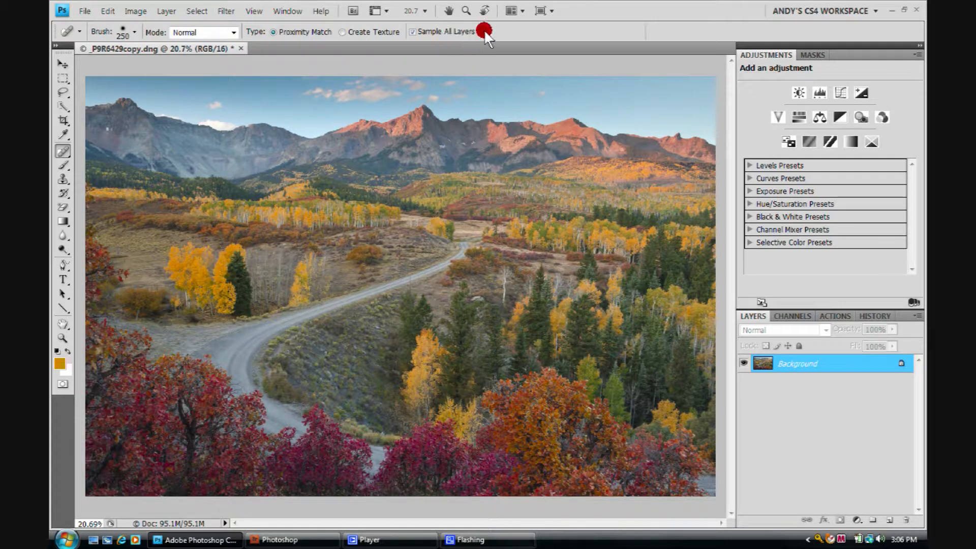
left_click(133, 32)
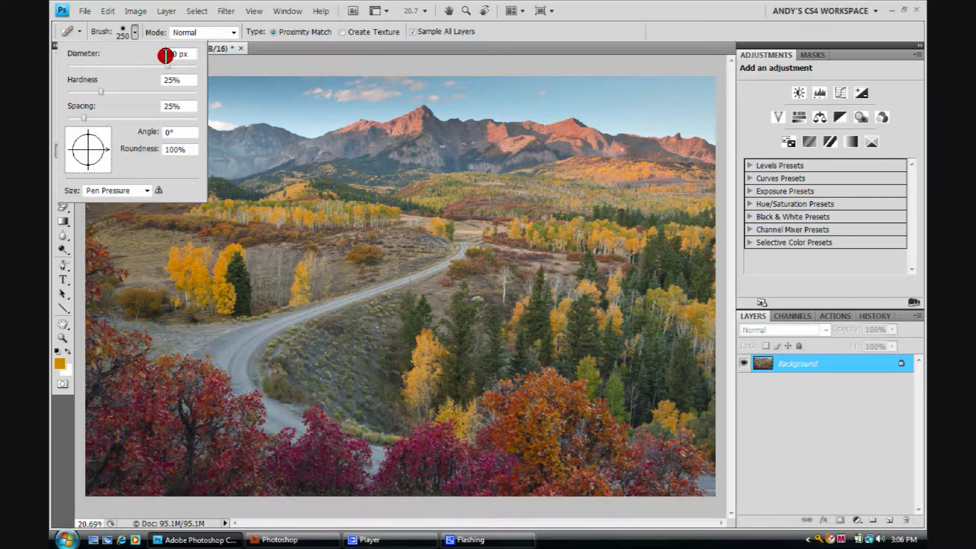
left_click_drag(168, 65, 94, 64)
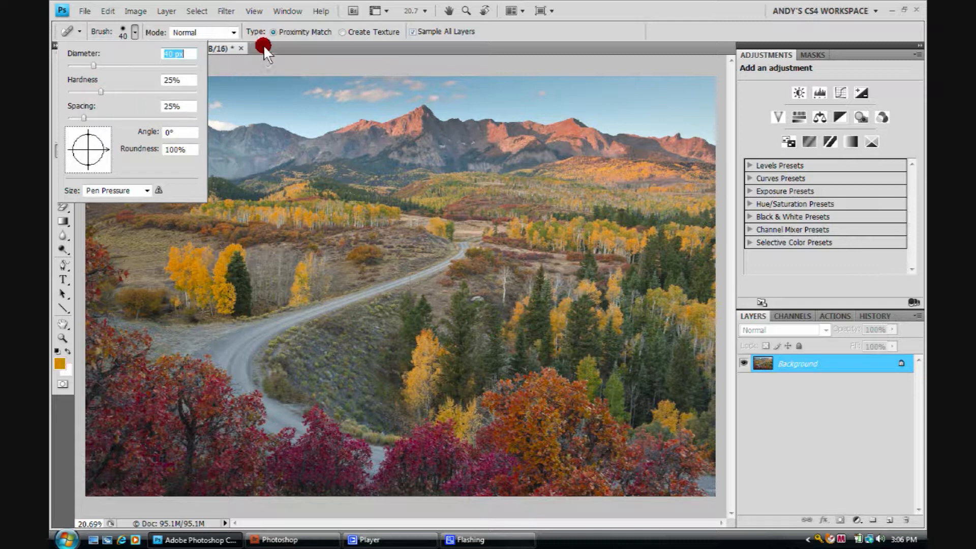
left_click(294, 35)
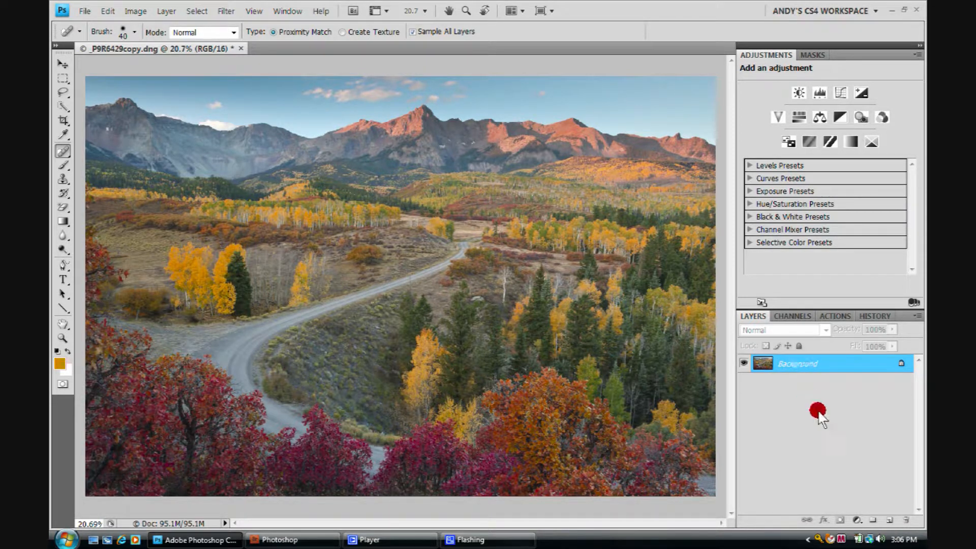
Step: Add a new empty layer above the Background to hold the spot healing sampled from all layers
left_click(889, 520)
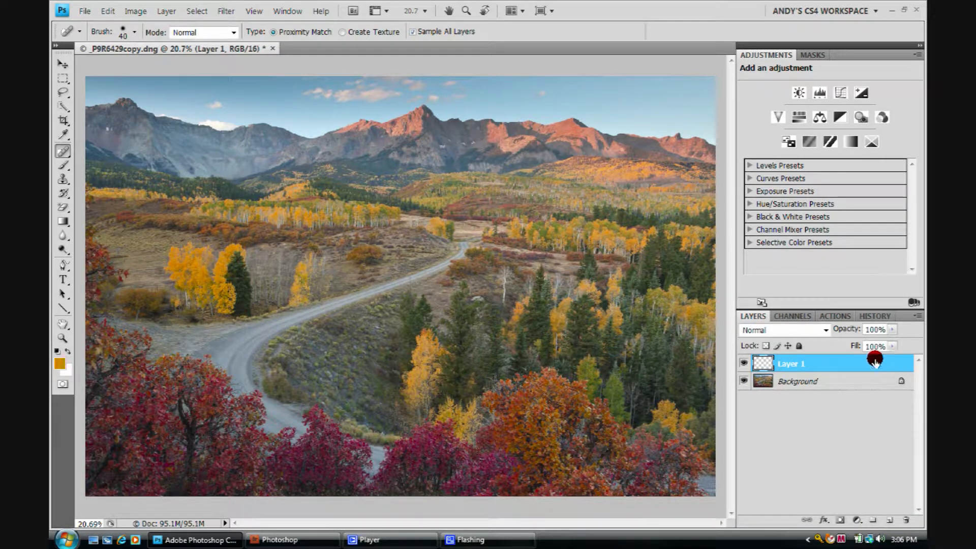
left_click(417, 32)
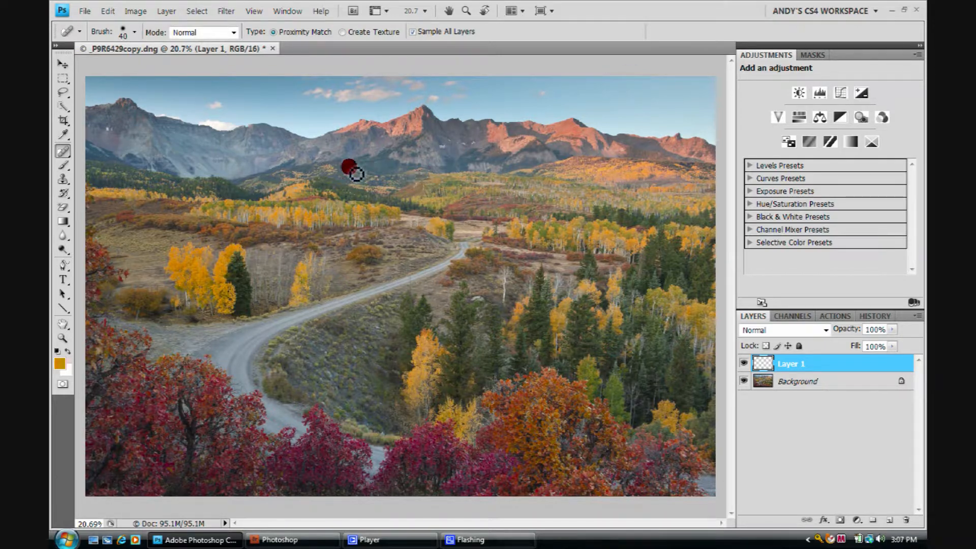
Step: View the photo at actual pixels and examine the upper-left corner of the sky for dust spots
scroll(347, 128, "up", 10)
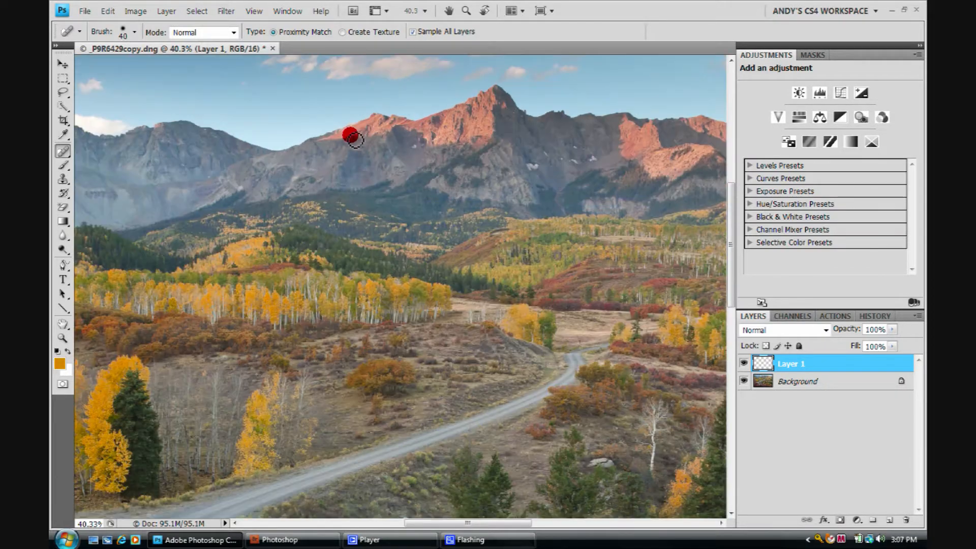
scroll(347, 127, "up", 5)
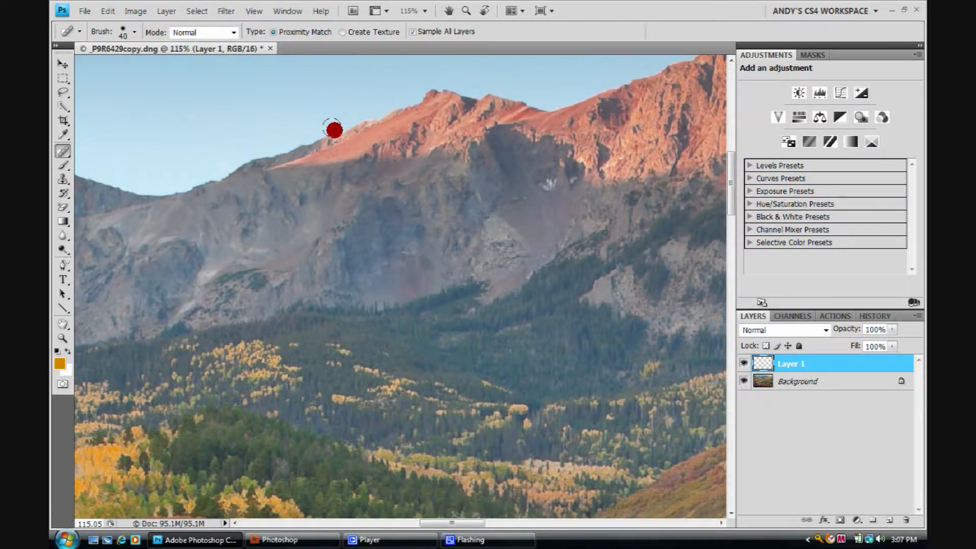
key("z")
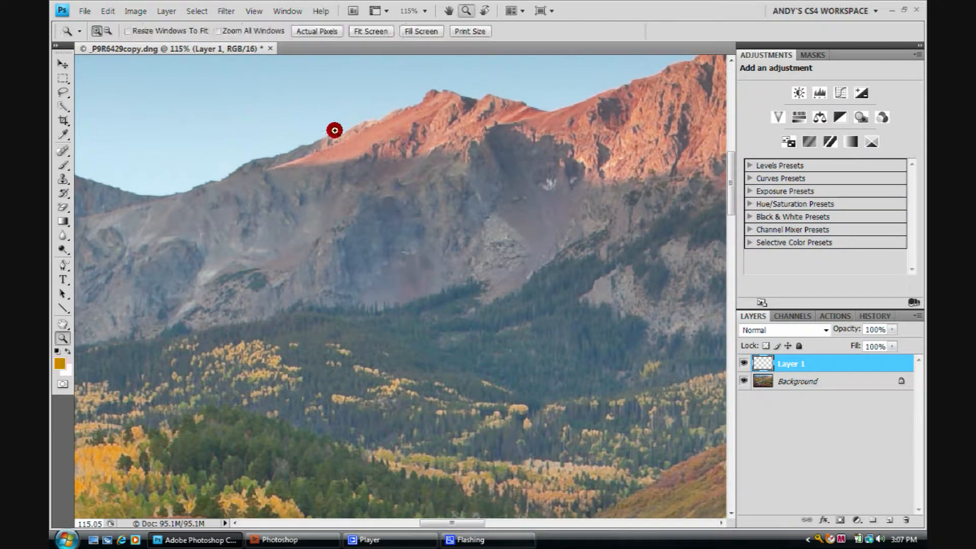
left_click(318, 32)
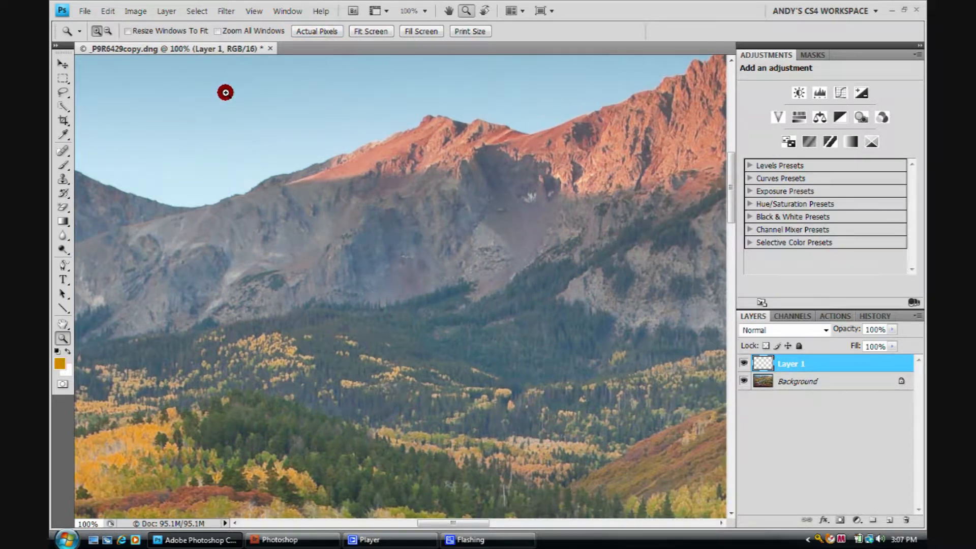
left_click_drag(199, 96, 555, 302)
left_click_drag(204, 161, 520, 171)
left_click_drag(211, 184, 516, 163)
left_click_drag(283, 171, 270, 129)
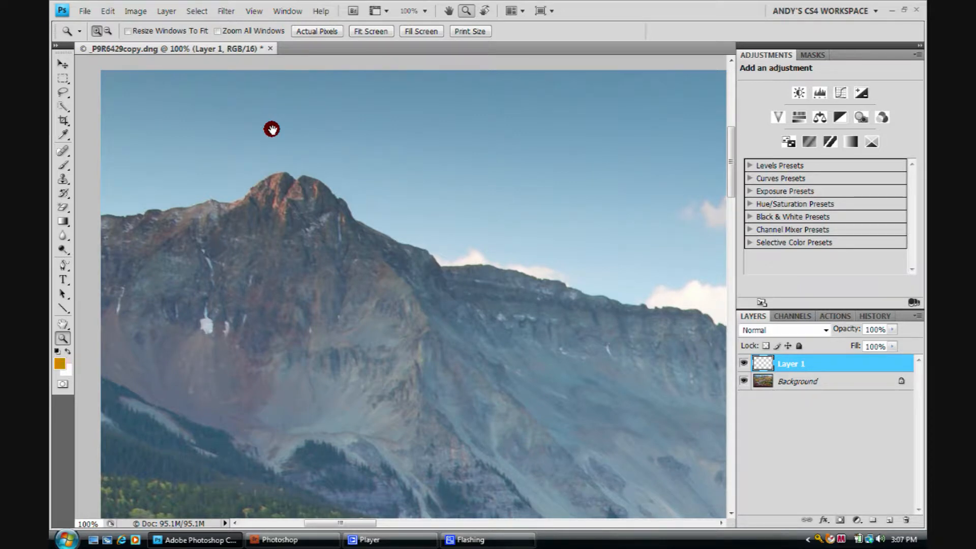
Step: Resize the Spot Healing Brush to 35 px and heal the dust spot in the sky just above the leftmost peak
key("j")
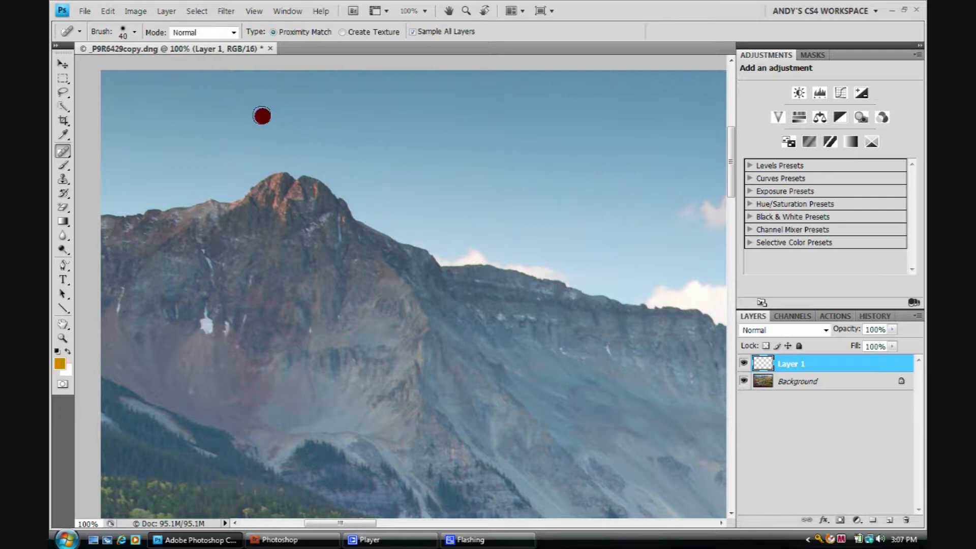
key("bracketright")
key("bracketright")
key("bracketright")
key("bracketleft")
key("bracketleft")
key("bracketleft")
key("bracketleft")
key("bracketleft")
key("bracketleft")
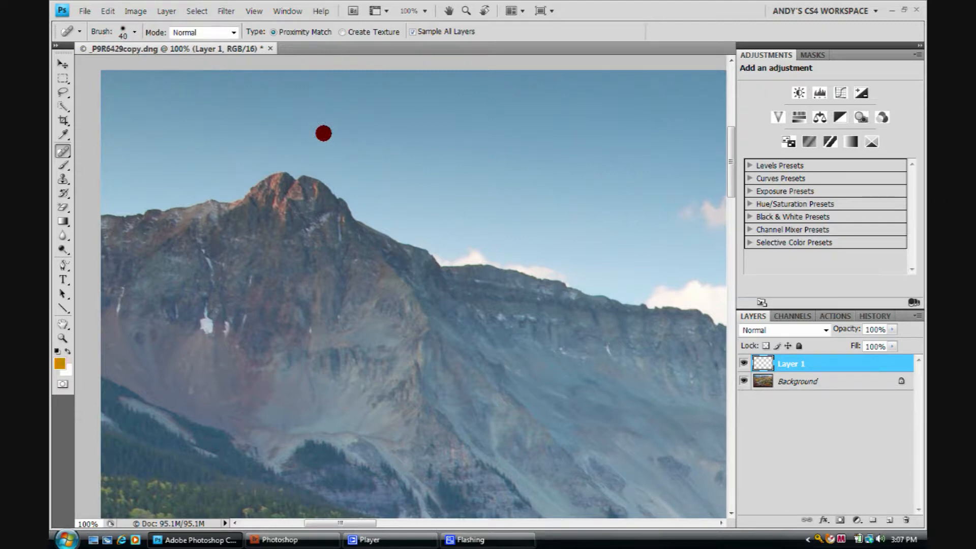
key("bracketright")
key("bracketright")
key("bracketleft")
key("bracketleft")
key("bracketleft")
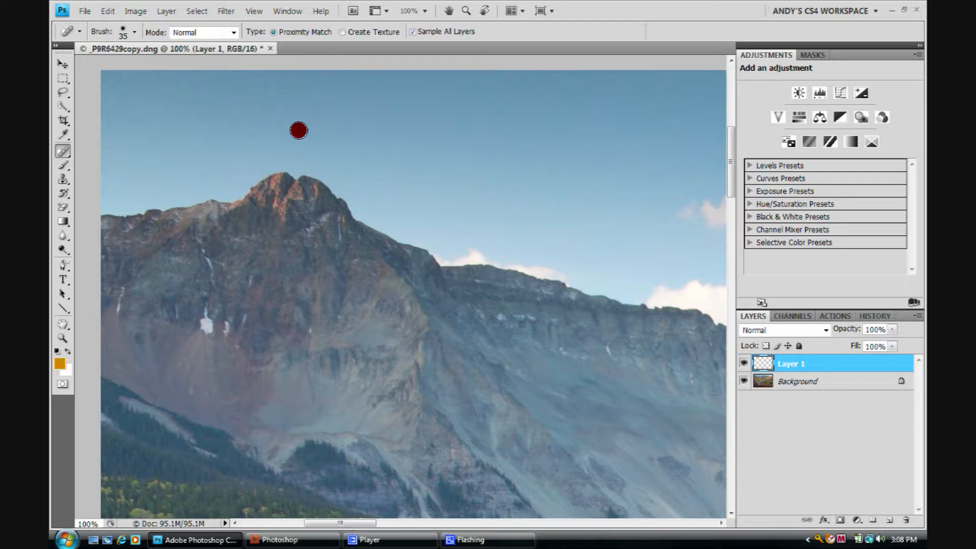
left_click(298, 130)
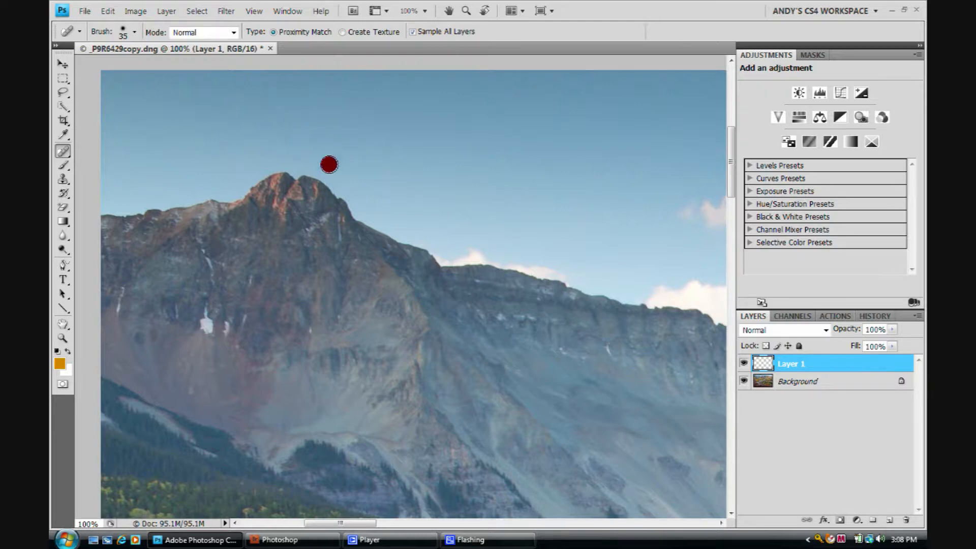
Step: Heal the dust spots in the sky between the left mountains and the central peak, reducing the brush to 25 px for the smaller ones
left_click_drag(590, 151, 464, 161)
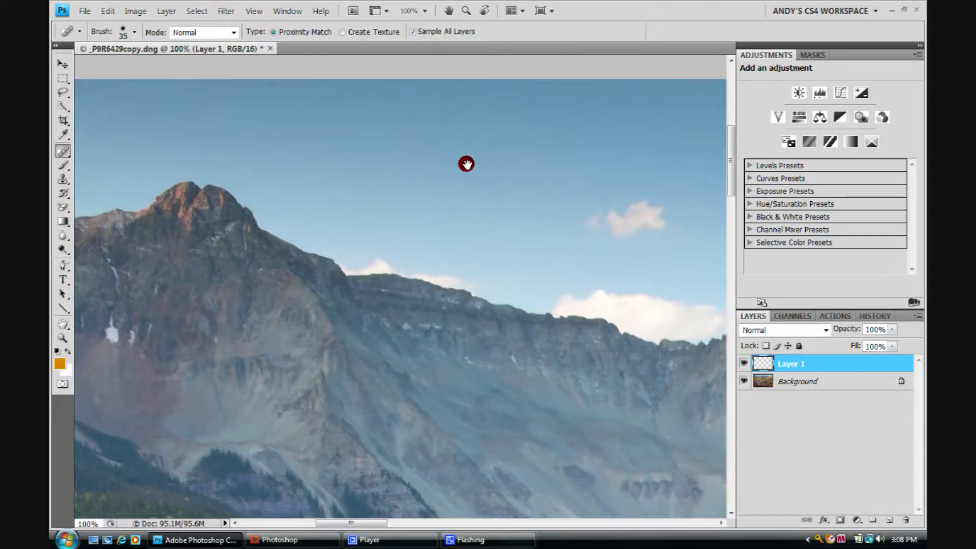
left_click_drag(578, 157, 457, 143)
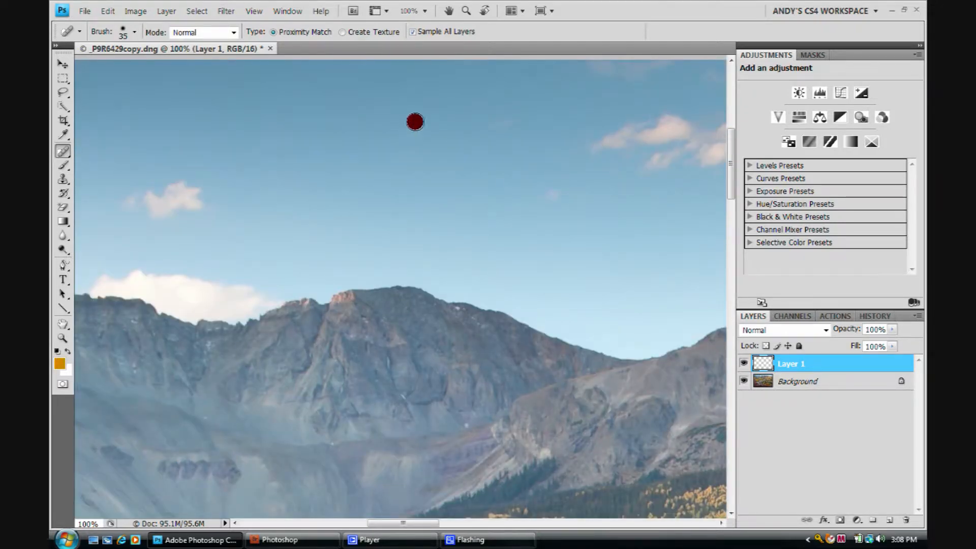
left_click(493, 119)
left_click_drag(508, 110, 449, 144)
left_click(475, 106)
left_click_drag(602, 149, 312, 172)
left_click_drag(490, 189, 449, 154)
key("bracketleft")
left_click(447, 211)
left_click(420, 216)
Step: Enlarge the brush to 35 px and heal the dust spots in the sky above the reddish peaks right of the central summit
left_click_drag(615, 201, 218, 200)
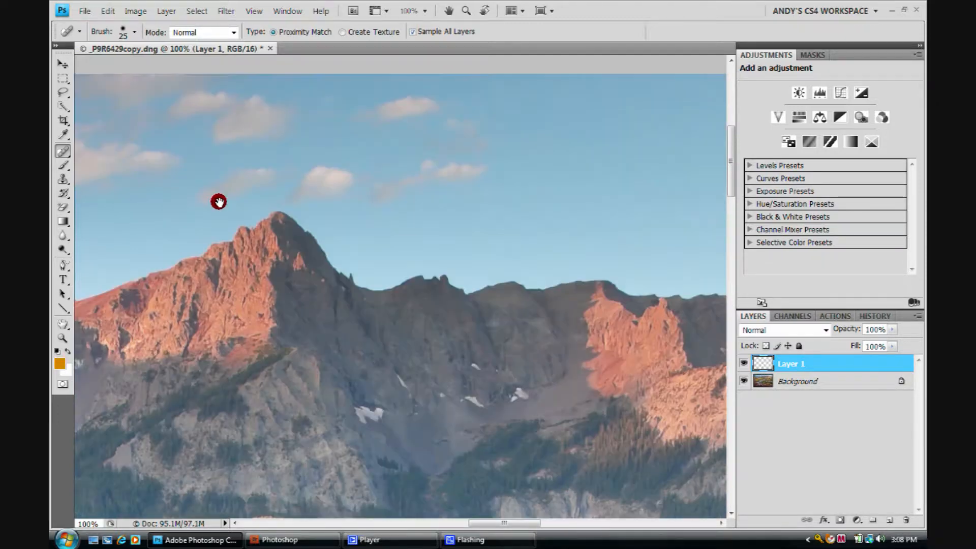
left_click_drag(425, 189, 361, 162)
key("bracketright")
left_click(279, 105)
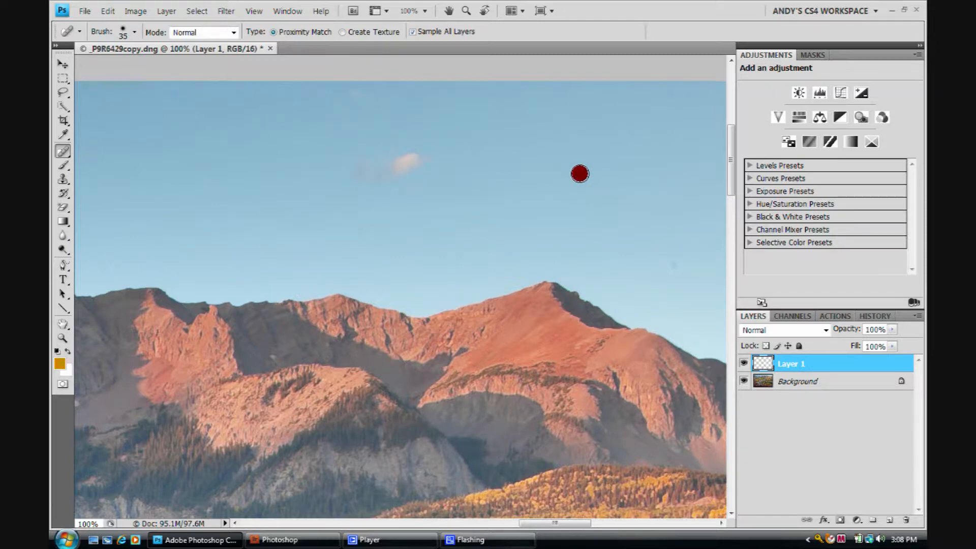
left_click_drag(580, 173, 231, 150)
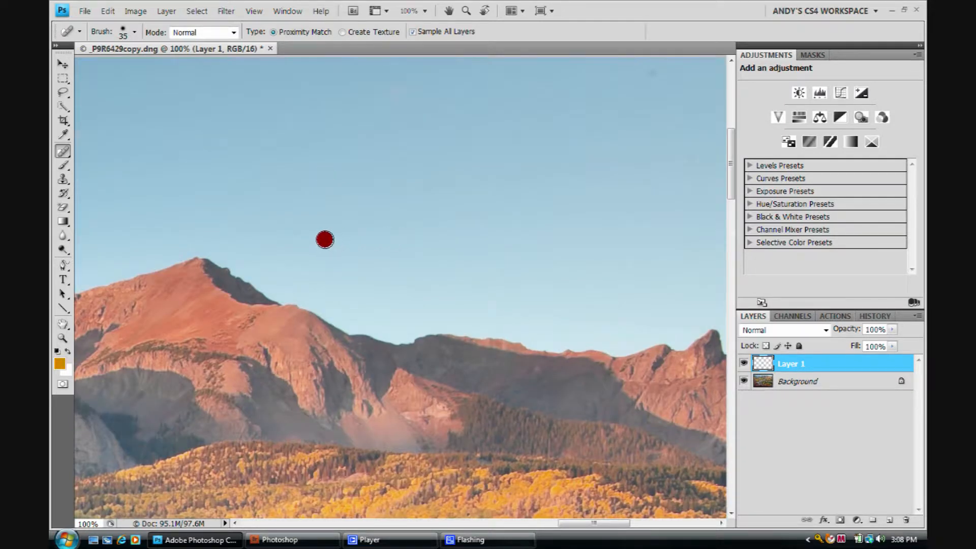
left_click(233, 220)
Step: Heal the dust spots in the upper-right corner and along the right edge of the sky
left_click_drag(390, 189, 101, 247)
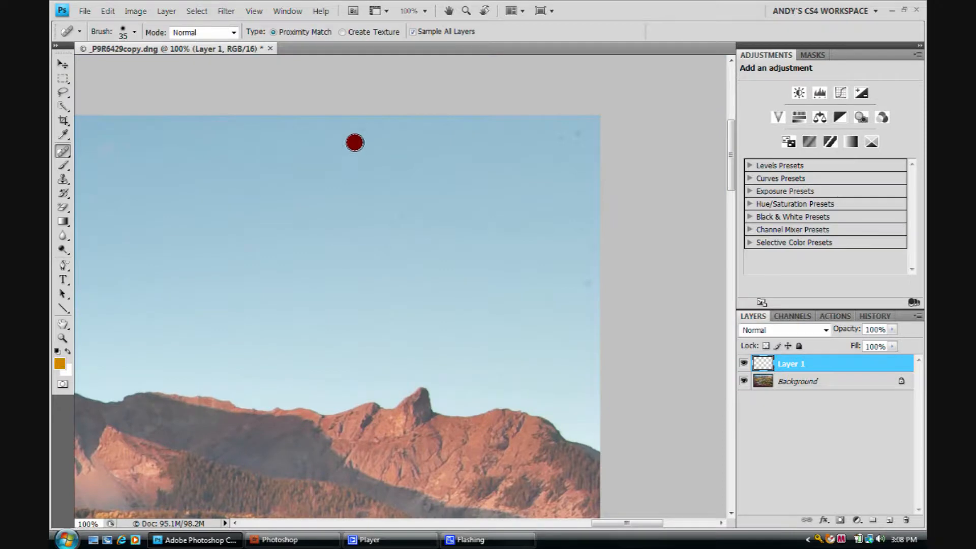
left_click(578, 132)
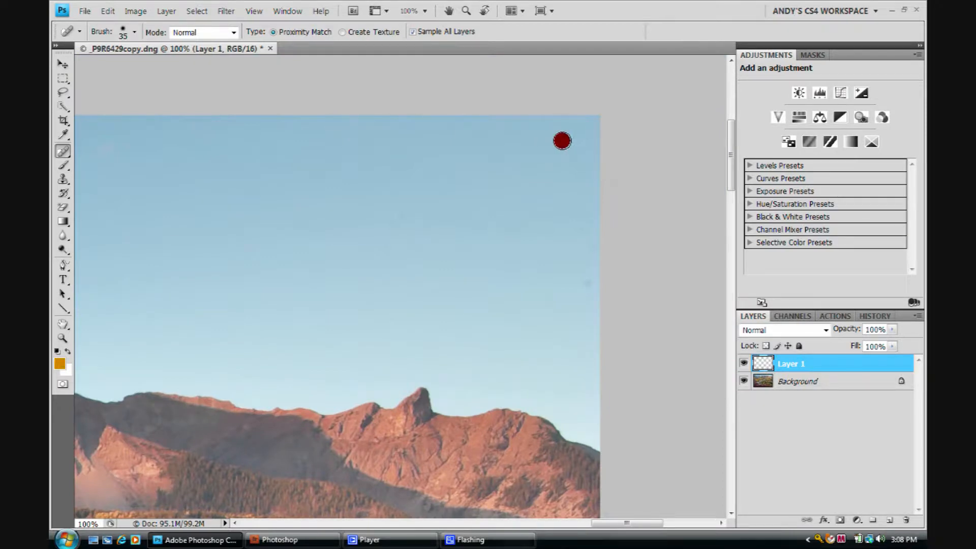
left_click(594, 282)
mouse_move(582, 290)
left_mouse_down()
mouse_move(573, 277)
mouse_move(589, 248)
mouse_move(579, 253)
left_mouse_up()
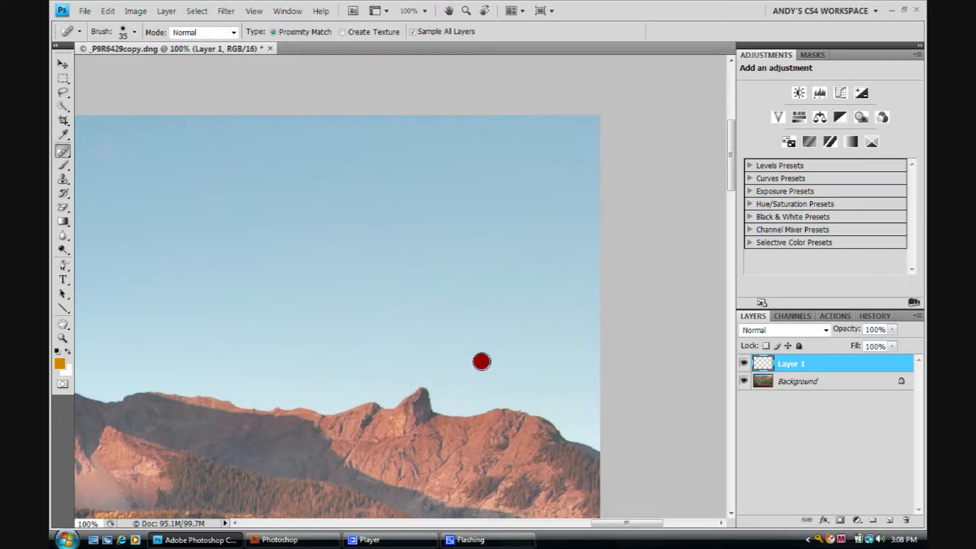
Step: Heal the spot beside the small isolated cloud and check the rest of the sky back towards the left mountains
left_click_drag(393, 241, 610, 257)
left_click_drag(290, 252, 605, 211)
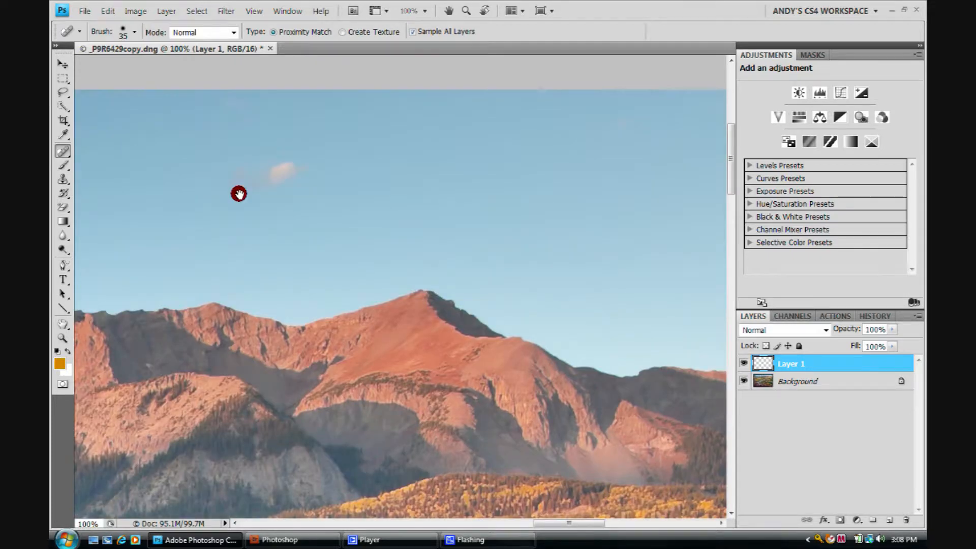
left_click_drag(190, 194, 272, 199)
left_click(413, 171)
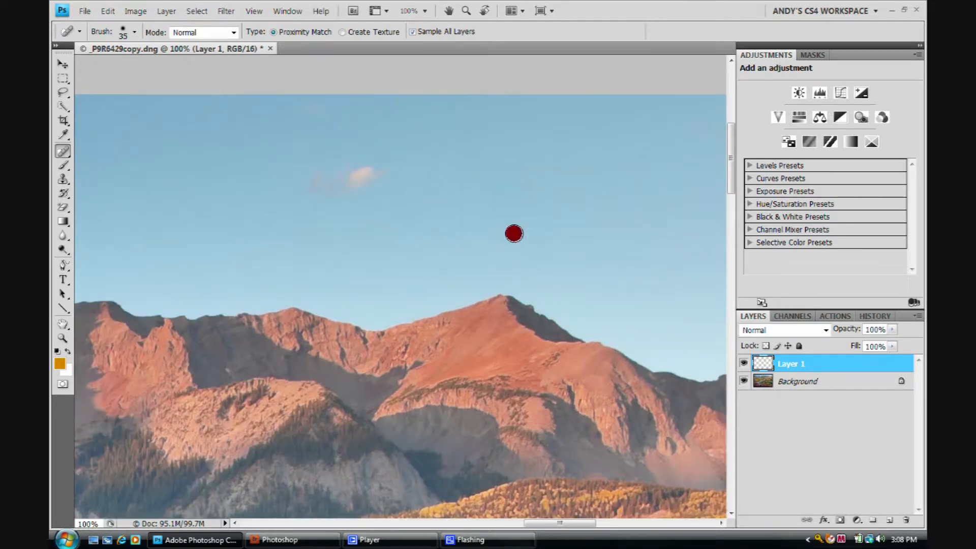
left_click_drag(210, 227, 547, 219)
left_click_drag(249, 187, 586, 223)
left_click_drag(196, 201, 452, 223)
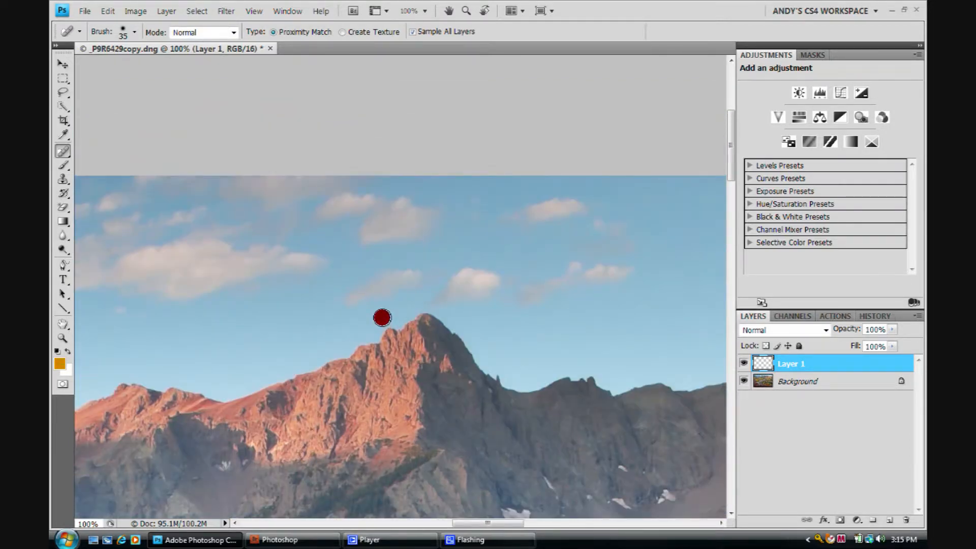
left_click_drag(215, 269, 525, 294)
left_click_drag(322, 262, 483, 313)
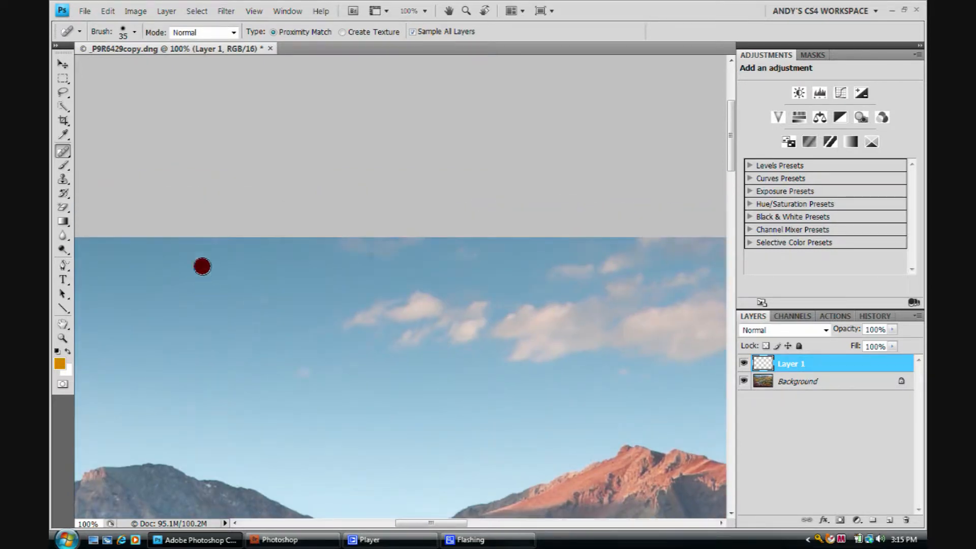
Step: Switch to the Healing Brush Tool
left_click(62, 152)
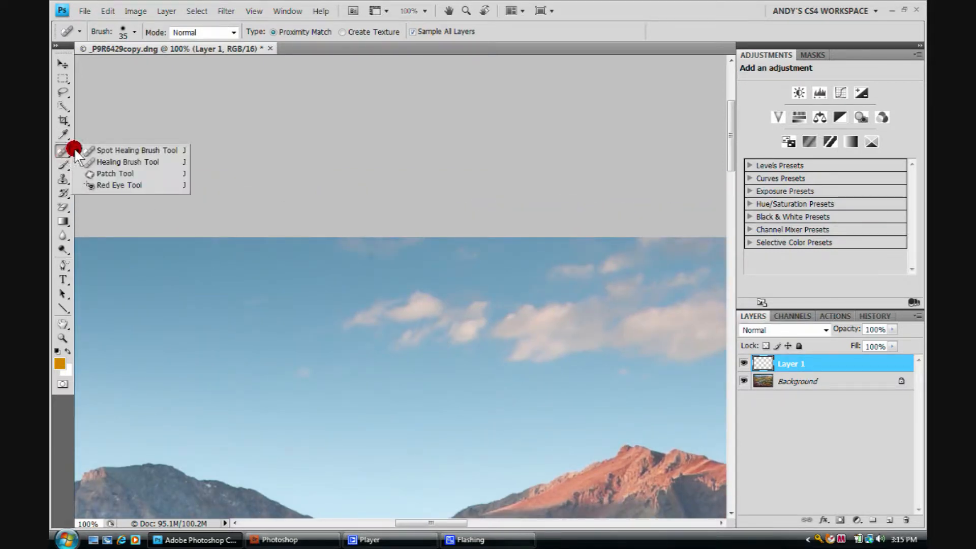
left_click(107, 161)
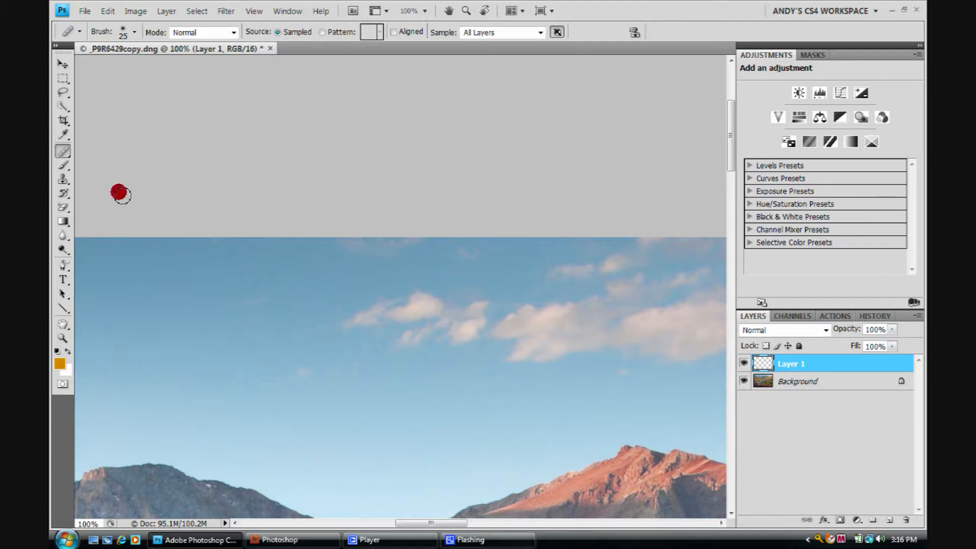
Step: Switch to the Patch Tool
left_click(63, 149)
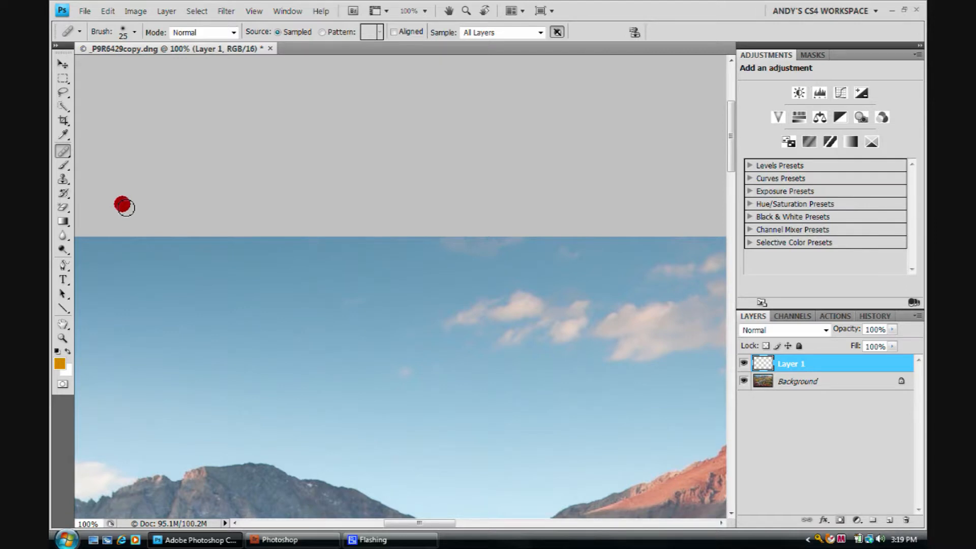
left_click(63, 152)
mouse_move(63, 155)
left_mouse_down()
mouse_move(125, 162)
mouse_move(124, 174)
left_mouse_up()
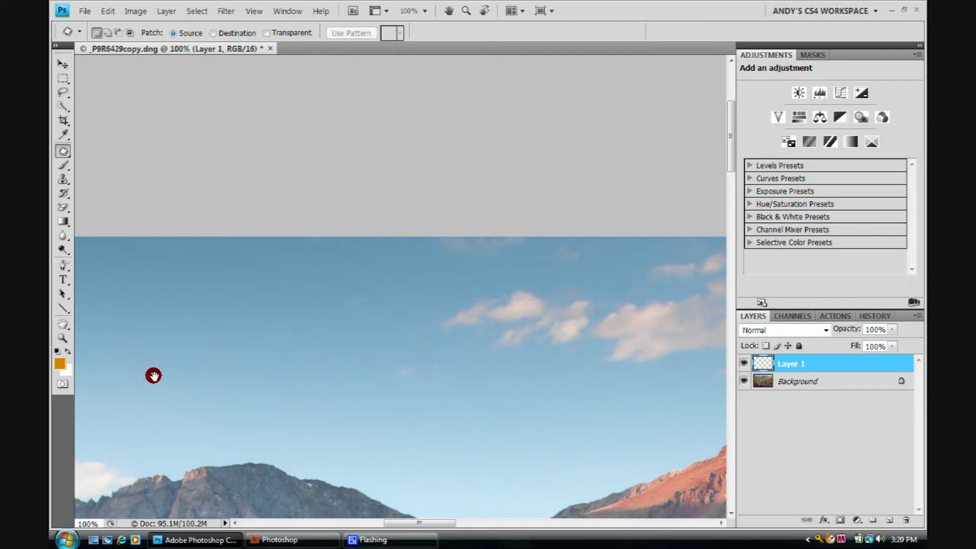
Step: Duplicate the Background layer within the same document, keeping the suggested name Background copy
left_click_drag(152, 375, 427, 385)
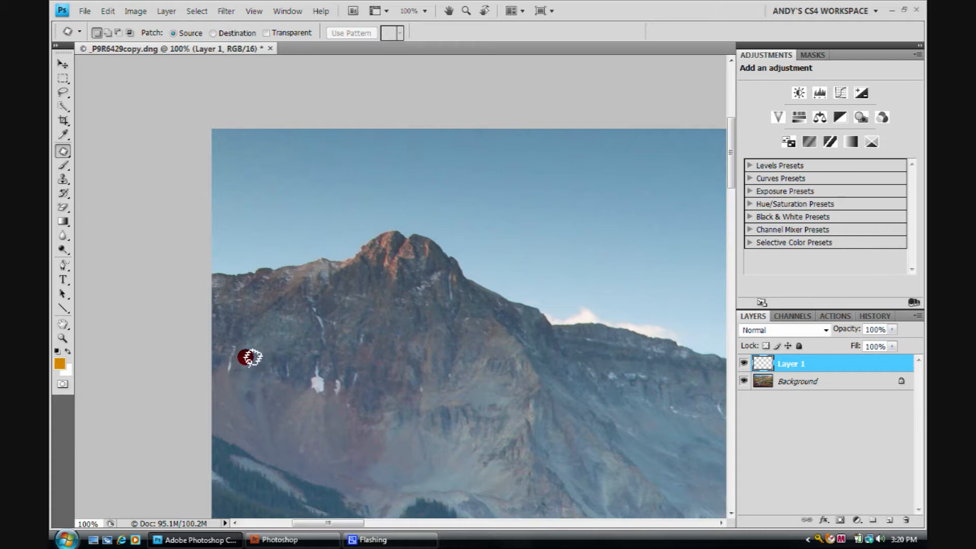
right_click(849, 381)
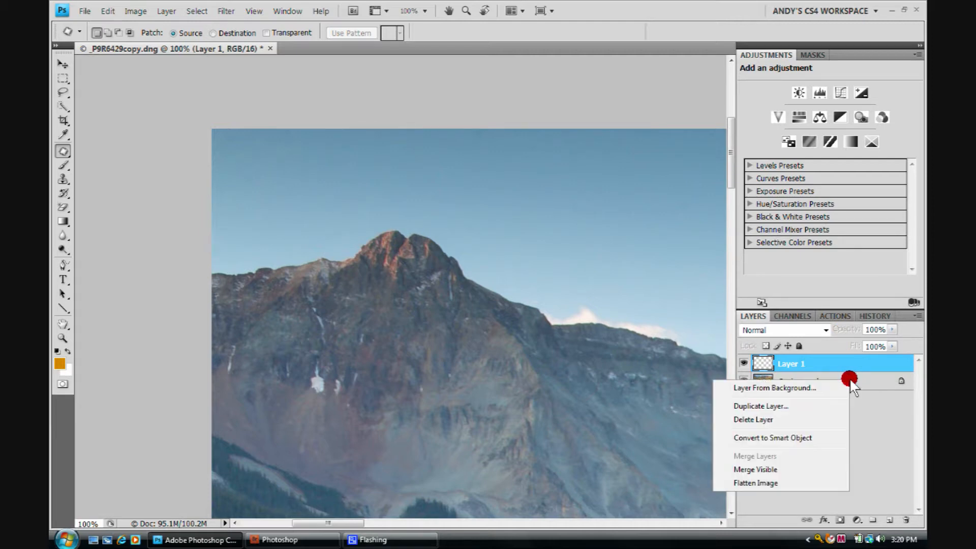
left_click(761, 407)
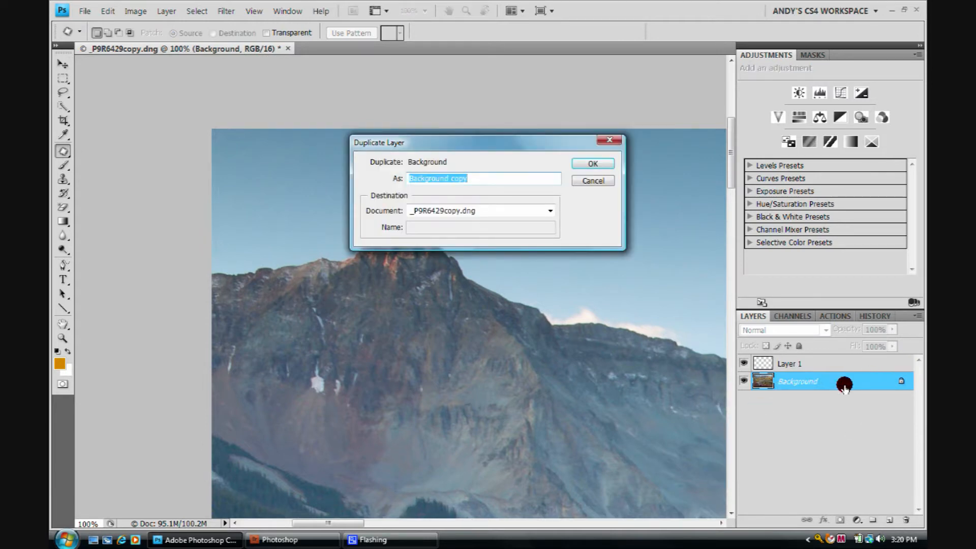
left_click(582, 163)
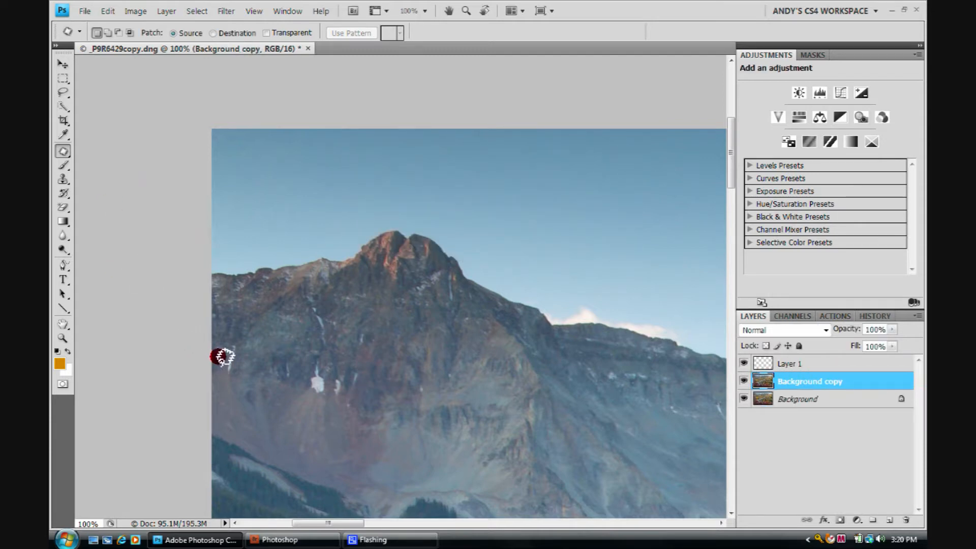
Step: Patch the small blemish near the left edge of the mountain face with the adjacent rock texture, and deselect it
mouse_move(224, 350)
left_mouse_down()
mouse_move(236, 338)
mouse_move(226, 372)
mouse_move(224, 353)
left_mouse_up()
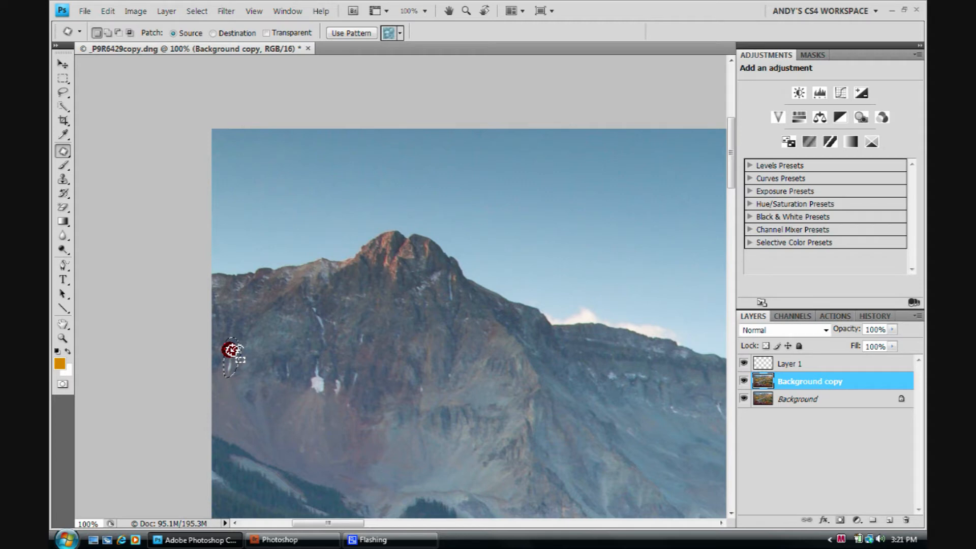
left_click_drag(232, 352, 248, 356)
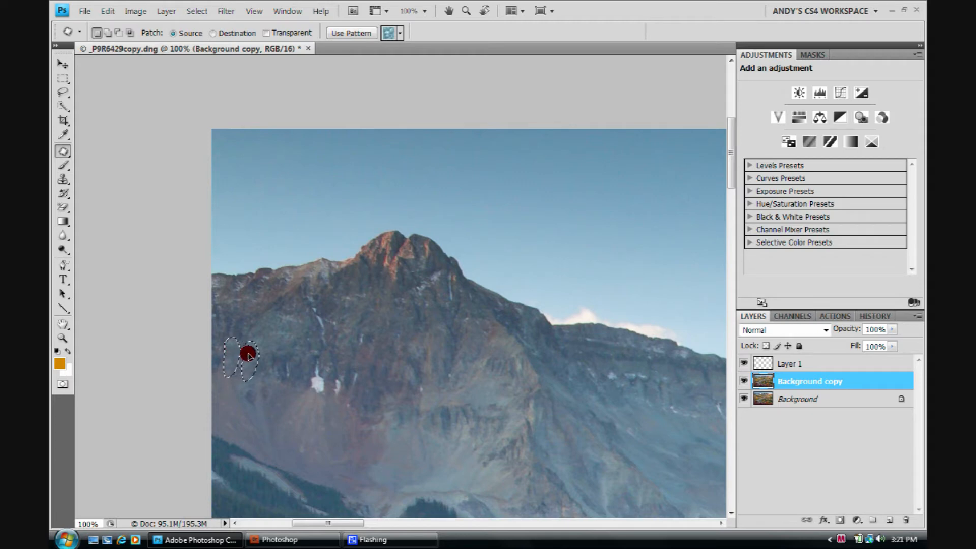
left_click_drag(249, 356, 245, 466)
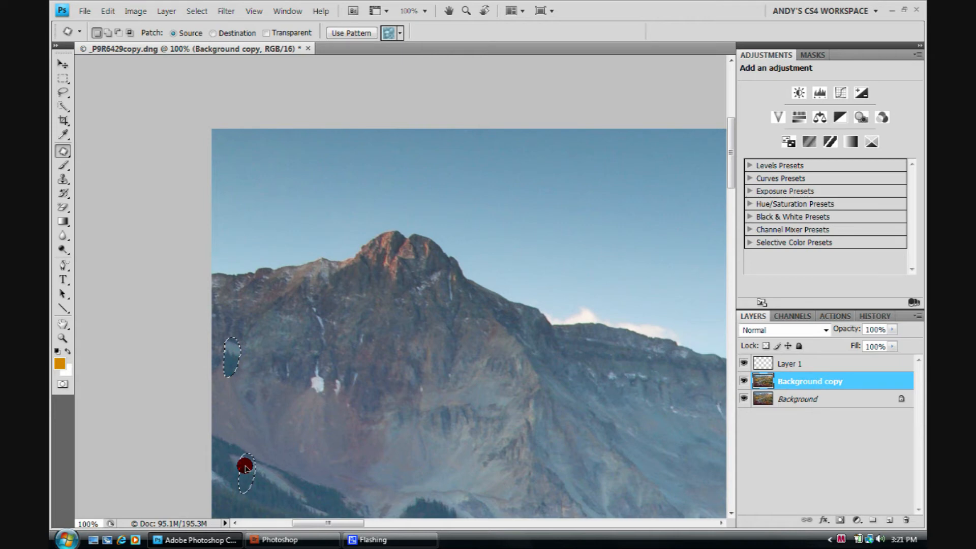
left_click_drag(245, 467, 253, 354)
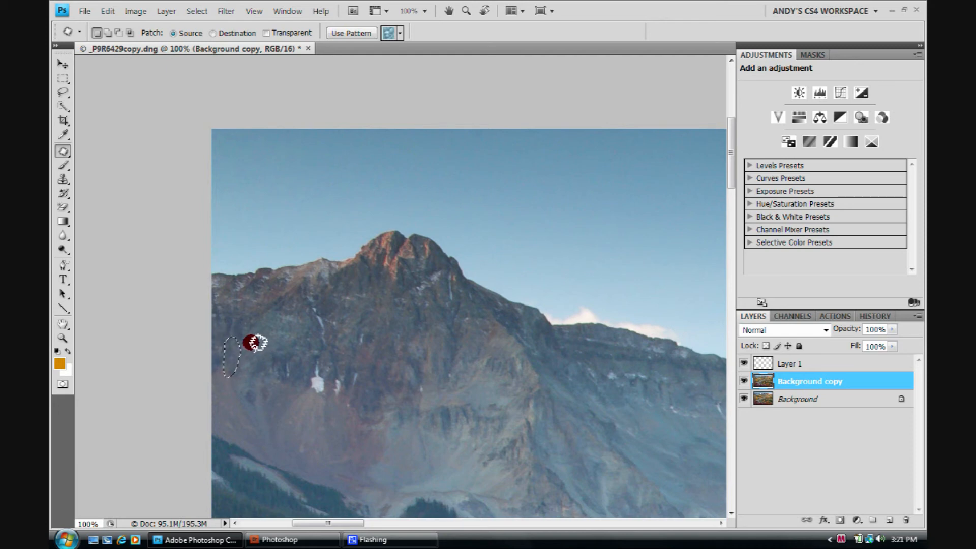
right_click(251, 342)
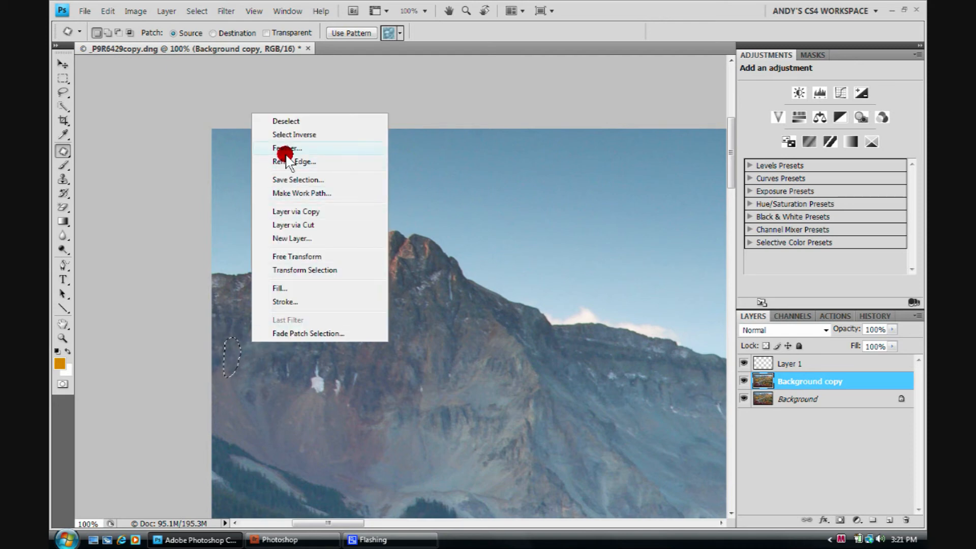
left_click(289, 122)
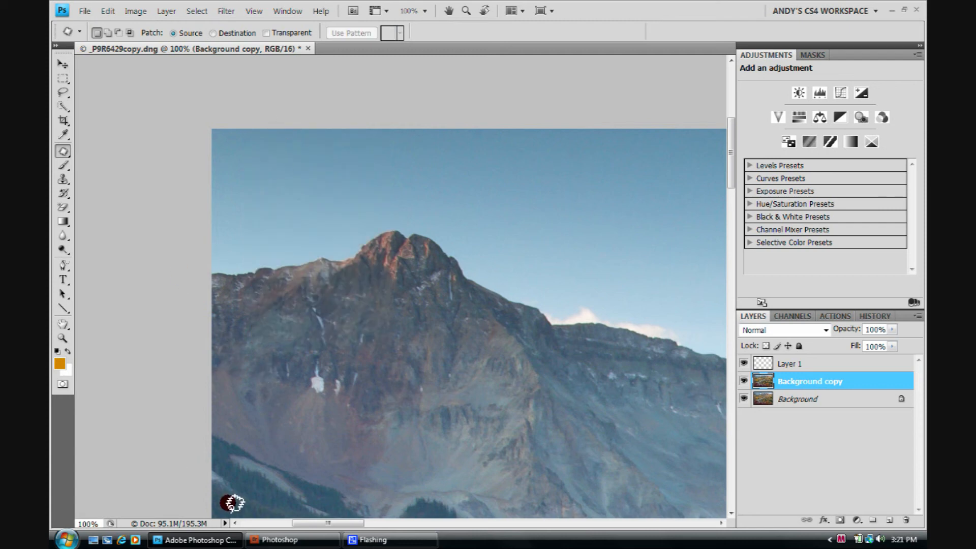